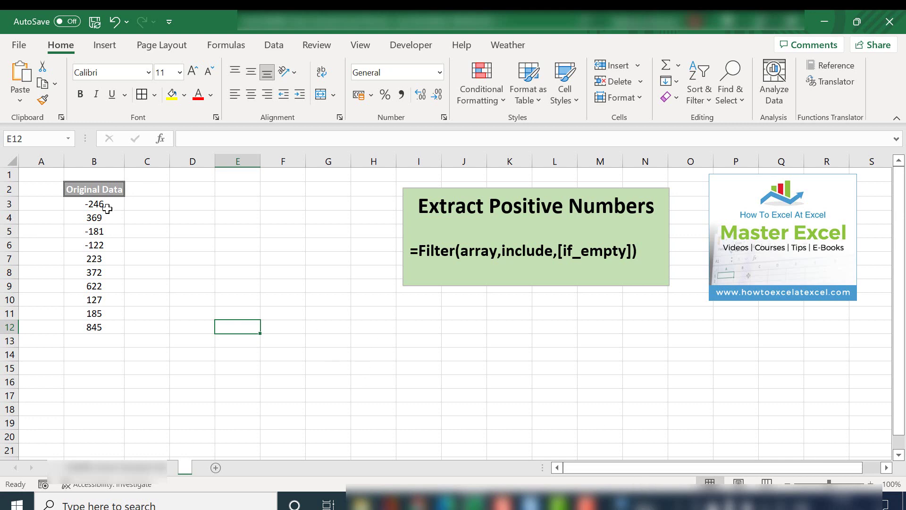
Step: Select the original values B3:B12, then choose D3 as the output cell
{"action": "left_click_drag", "start_coordinate": [107, 203], "coordinate": [101, 328]}
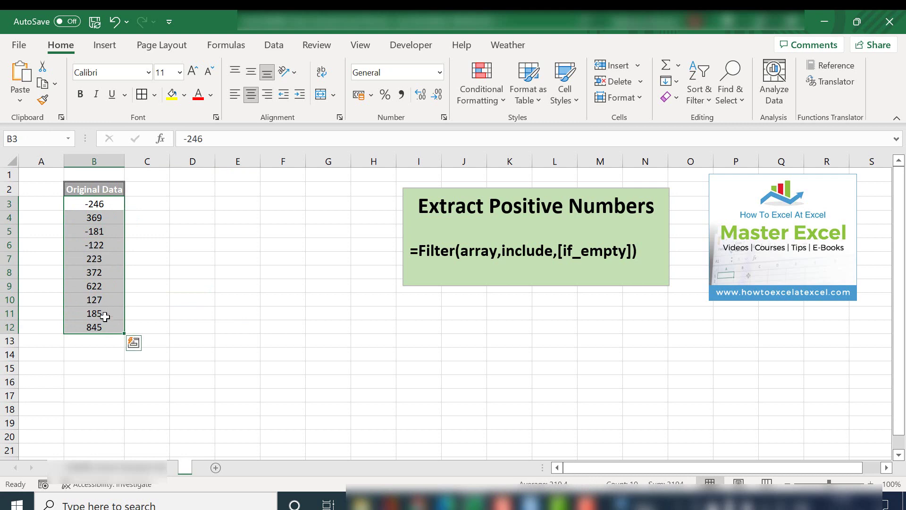
{"action": "left_click_drag", "start_coordinate": [100, 204], "coordinate": [97, 329]}
{"action": "left_click", "coordinate": [172, 234]}
{"action": "left_click", "coordinate": [183, 203]}
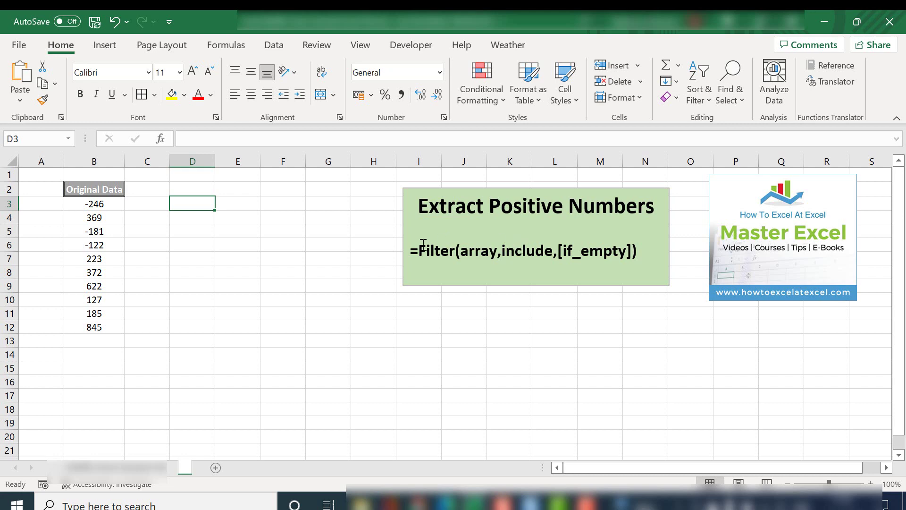
Step: Enter =FILTER(B3:B12,B3:B12>0) in D3 so the seven positive values spill into D3:D9
{"action": "type", "text": "=fil"}
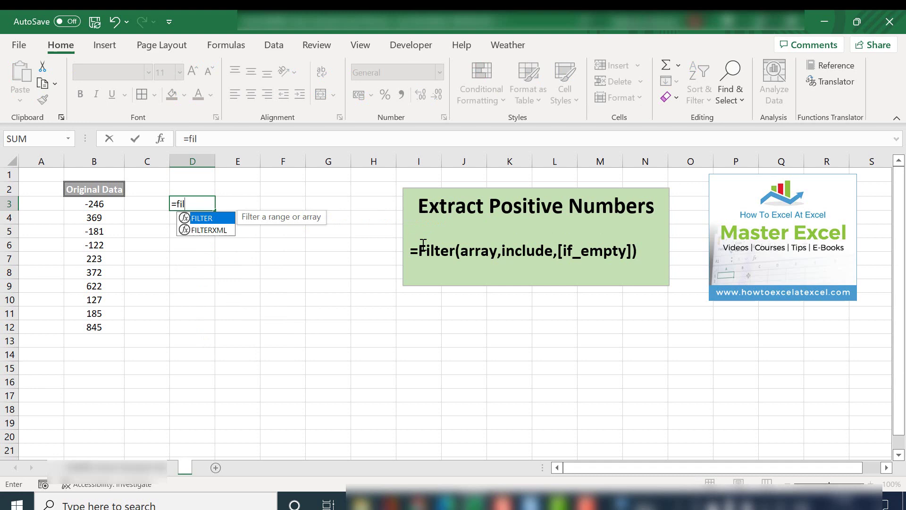
{"action": "double_click", "coordinate": [232, 219]}
{"action": "left_click_drag", "start_coordinate": [105, 204], "coordinate": [106, 322]}
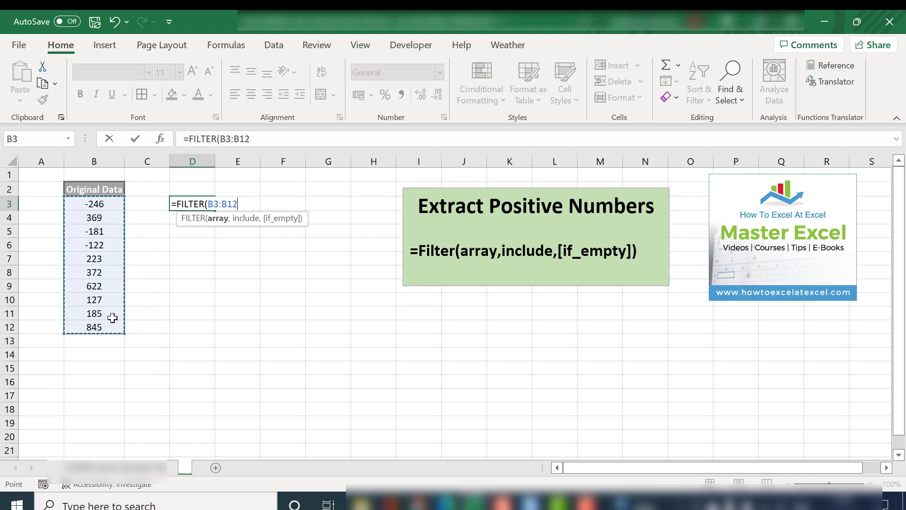
{"action": "type", "text": ",,"}
{"action": "key", "text": "BackSpace"}
{"action": "left_click_drag", "start_coordinate": [94, 203], "coordinate": [107, 322]}
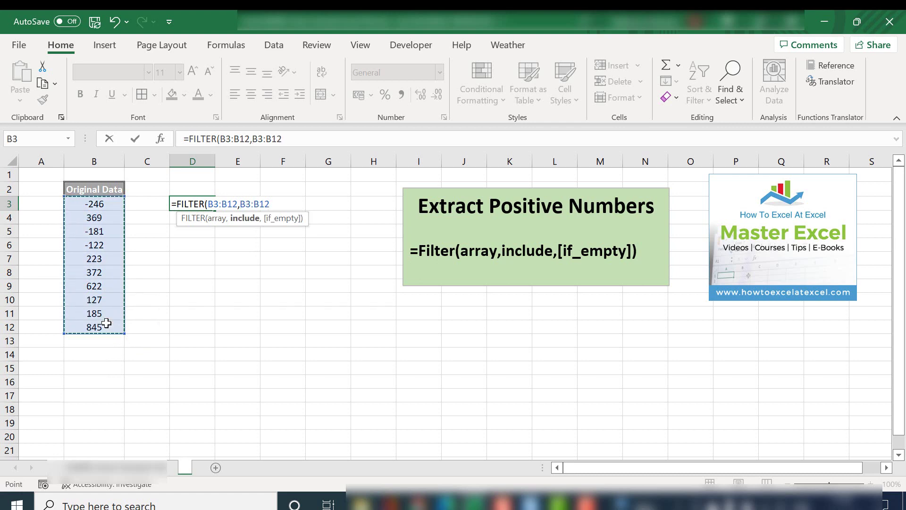
{"action": "type", "text": ">0"}
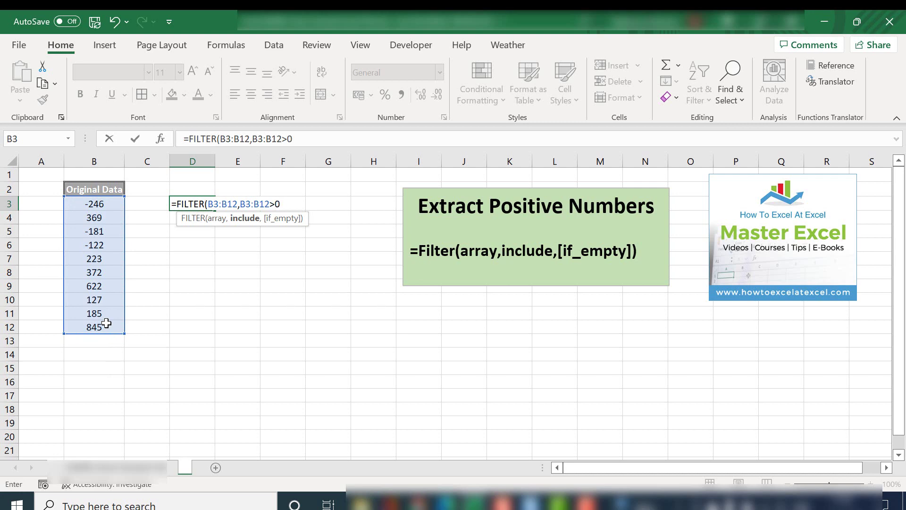
{"action": "type", "text": ","}
{"action": "key", "text": "BackSpace"}
{"action": "type", "text": ")"}
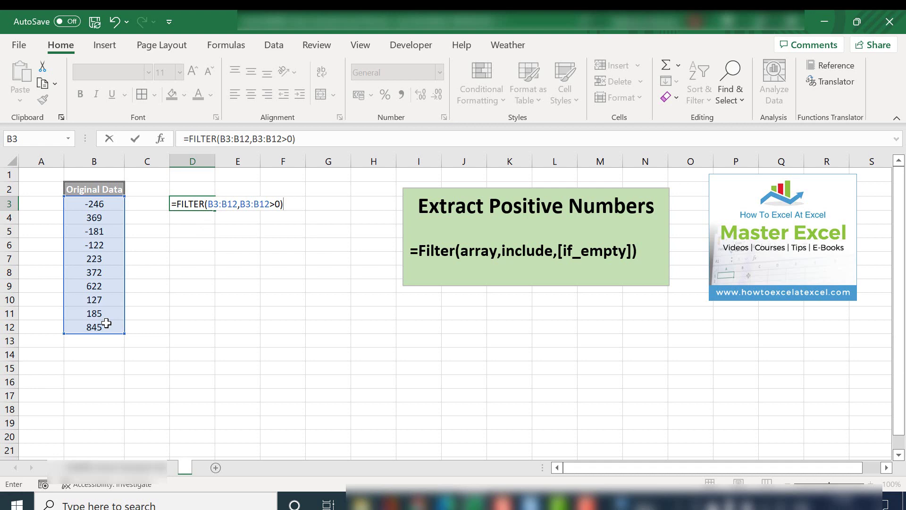
{"action": "key", "text": "Return"}
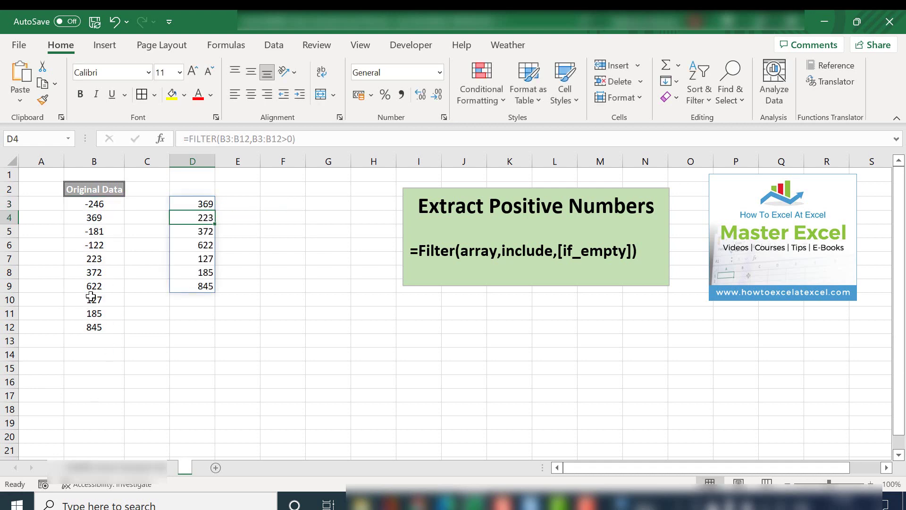
Step: Select the spilled positive results in D3:D9
{"action": "left_click", "coordinate": [217, 329]}
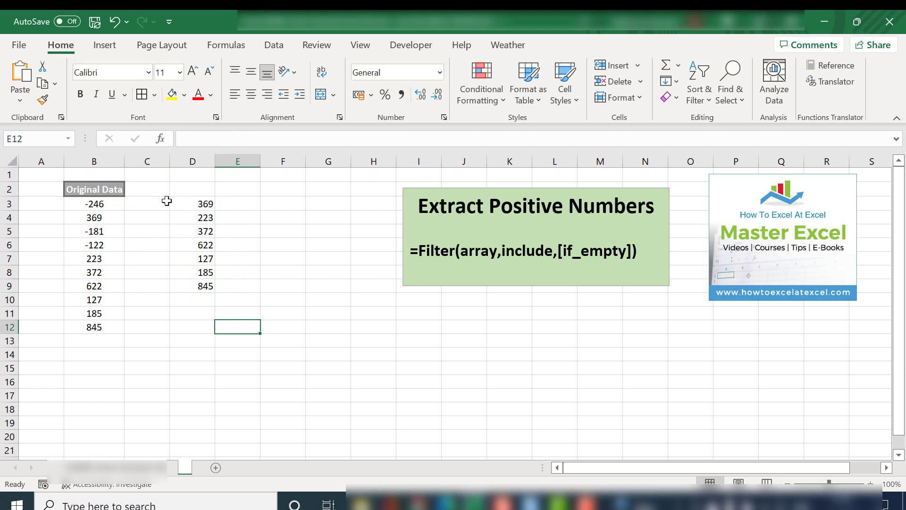
{"action": "left_click_drag", "start_coordinate": [204, 203], "coordinate": [208, 282]}
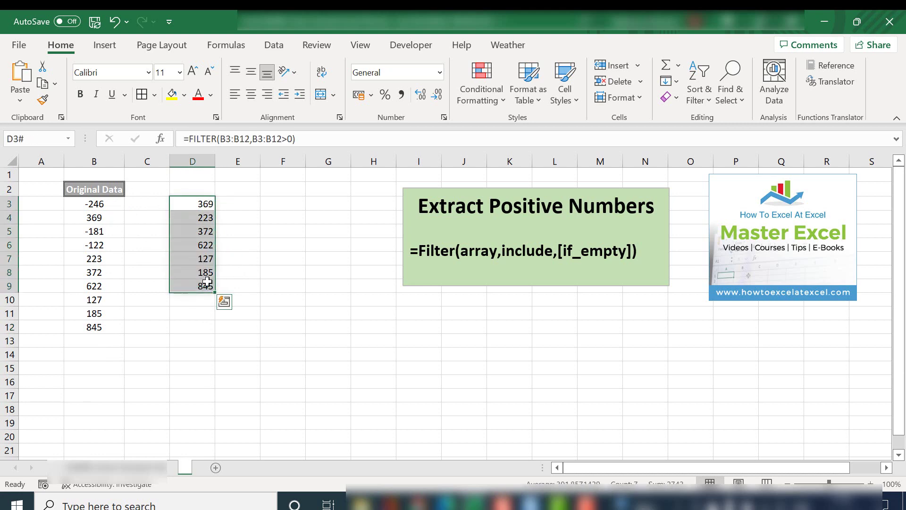
{"action": "left_click", "coordinate": [223, 297]}
{"action": "left_click_drag", "start_coordinate": [205, 203], "coordinate": [205, 283]}
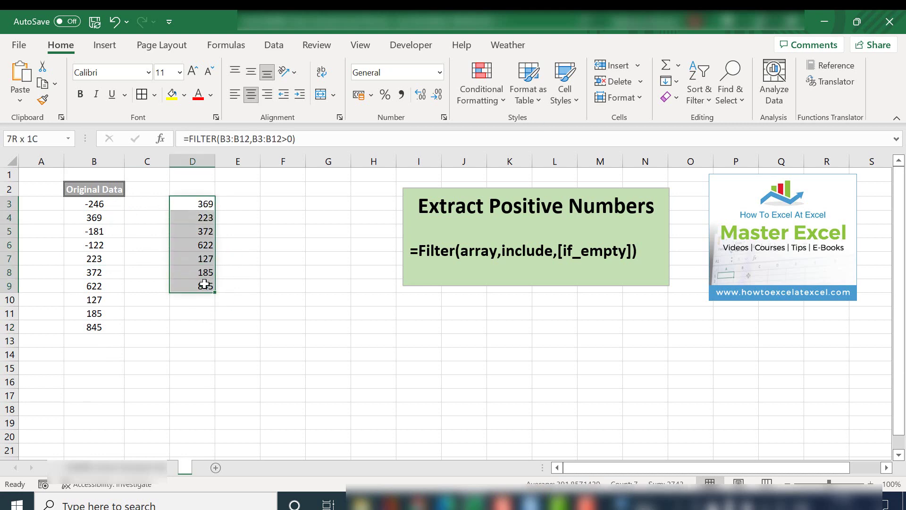
Step: Type the header 'Positive Numbers' into D2
{"action": "left_click", "coordinate": [200, 191]}
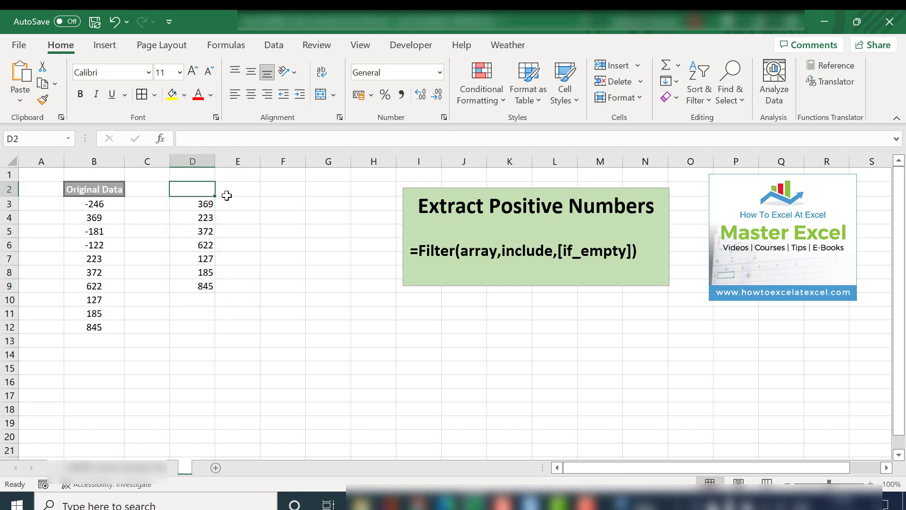
{"action": "type", "text": "Pos"}
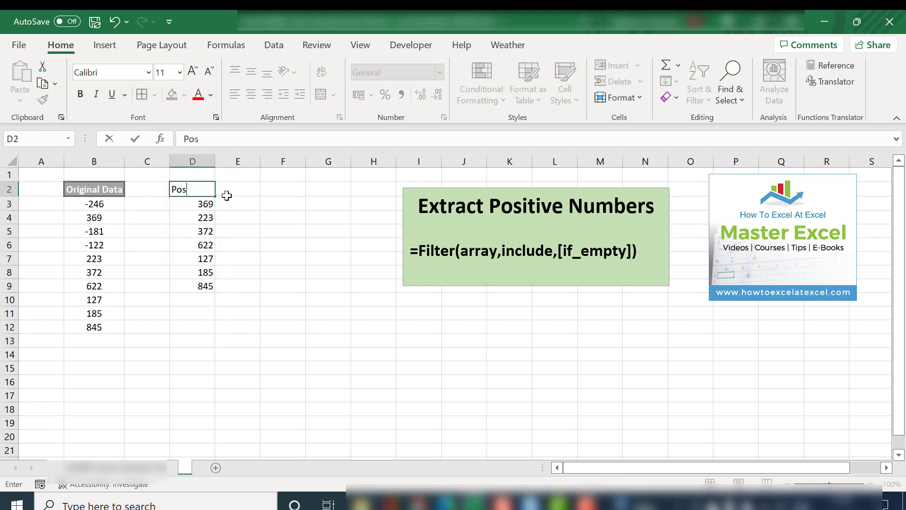
{"action": "type", "text": "itive Nu,bers="}
{"action": "key", "text": "BackSpace"}
{"action": "key", "text": "BackSpace"}
{"action": "key", "text": "BackSpace"}
{"action": "key", "text": "BackSpace"}
{"action": "key", "text": "BackSpace"}
{"action": "key", "text": "BackSpace"}
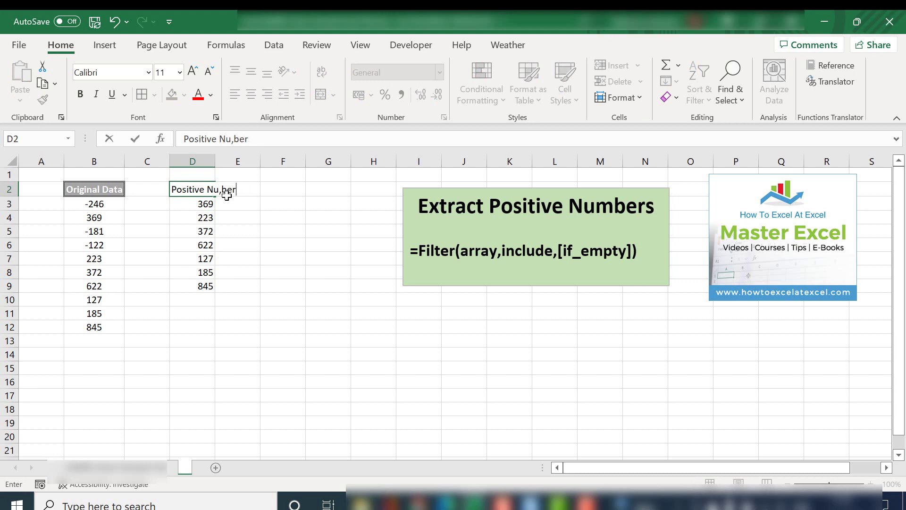
{"action": "type", "text": "mbers"}
{"action": "key", "text": "Return"}
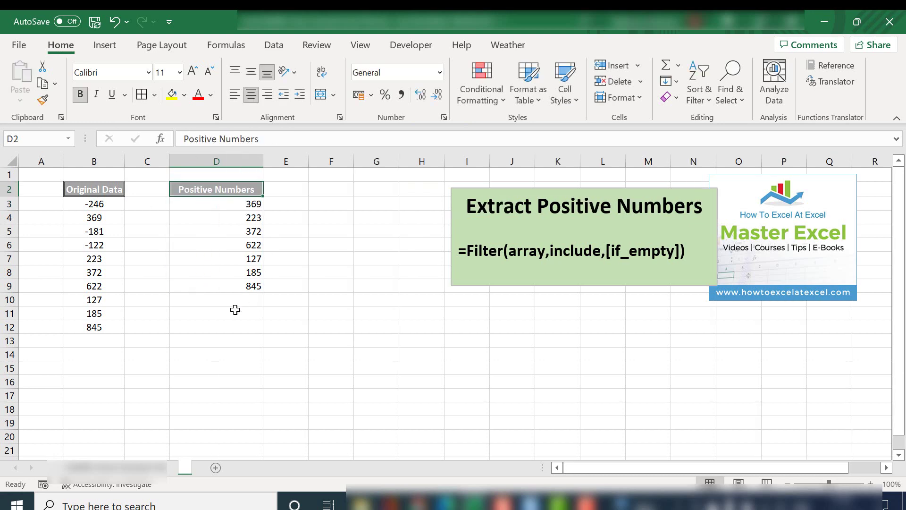
Step: Change B4 from 369 to -366, then select the six remaining positive results in D3:D8
{"action": "left_click", "coordinate": [241, 311]}
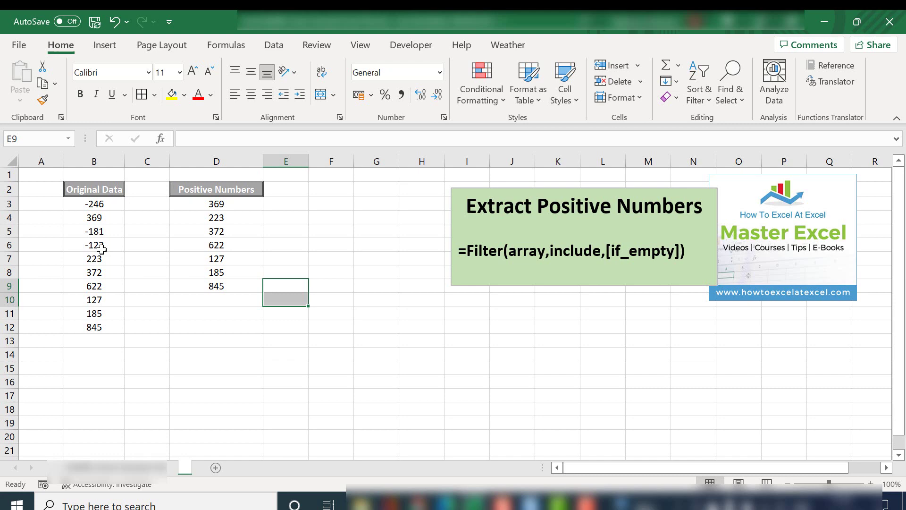
{"action": "left_click", "coordinate": [97, 218]}
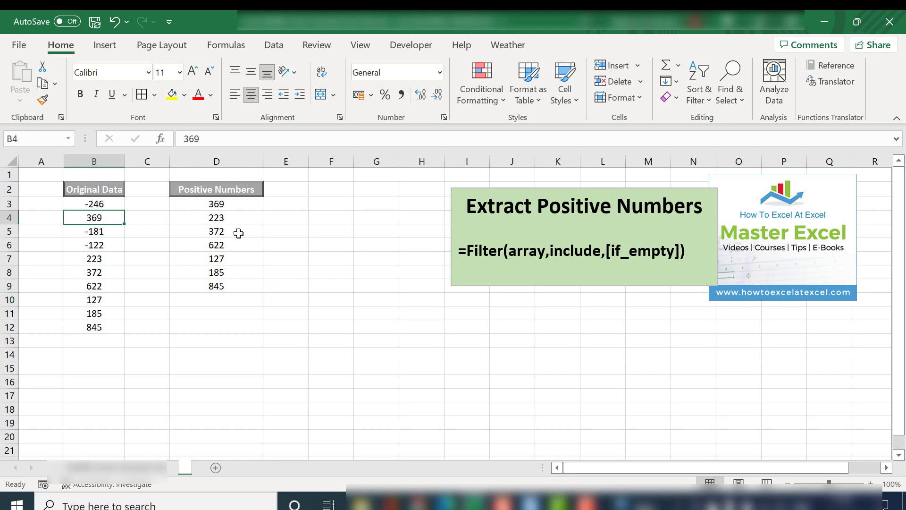
{"action": "type", "text": "-"}
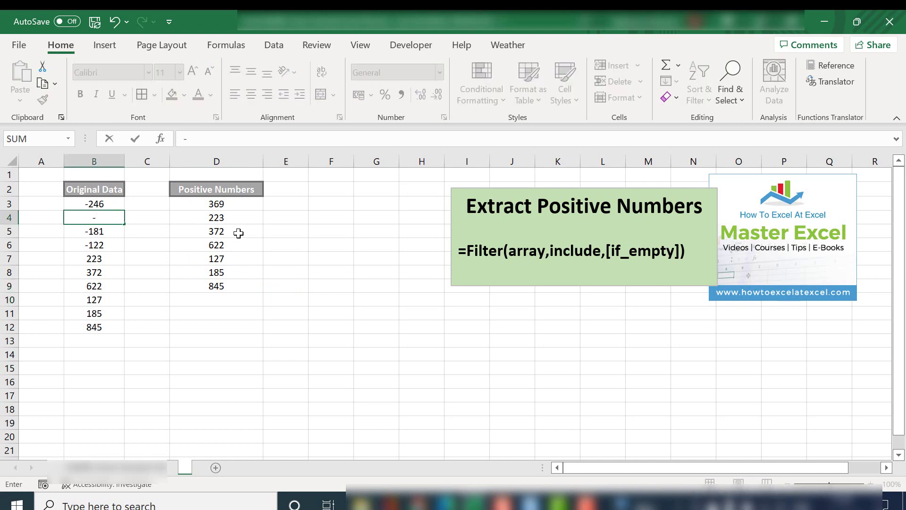
{"action": "type", "text": "366"}
{"action": "key", "text": "Return"}
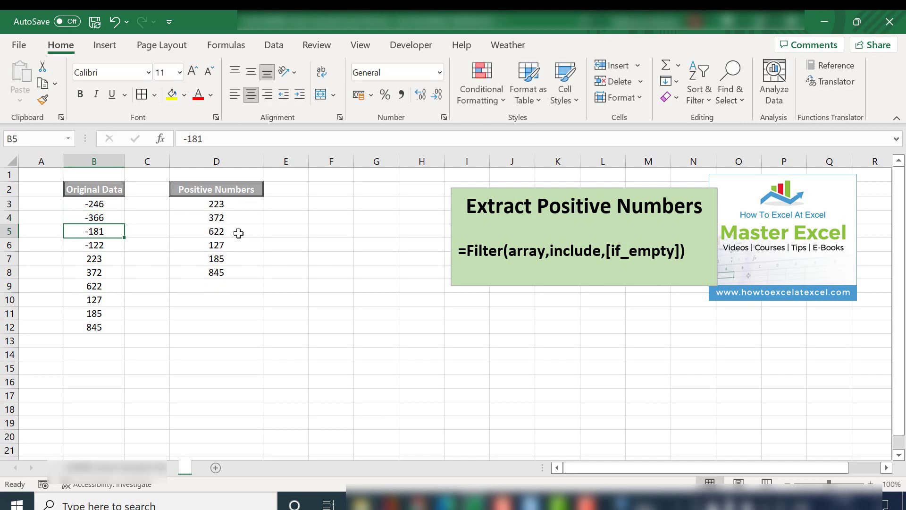
{"action": "left_click_drag", "start_coordinate": [245, 204], "coordinate": [250, 276]}
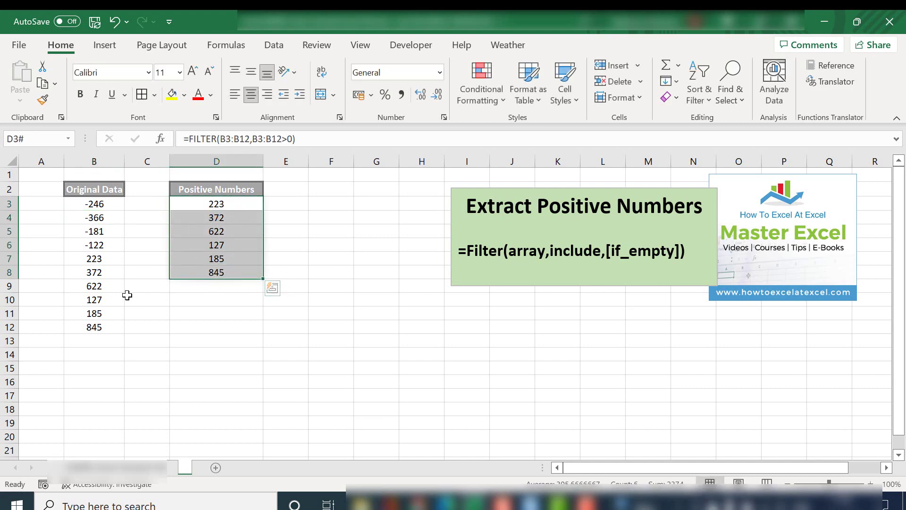
Step: Enter =FILTER(B3:B12,B3:B12<0) in F3 to spill -246, -366, -181 and -122
{"action": "left_click", "coordinate": [331, 188]}
{"action": "key", "text": "Down"}
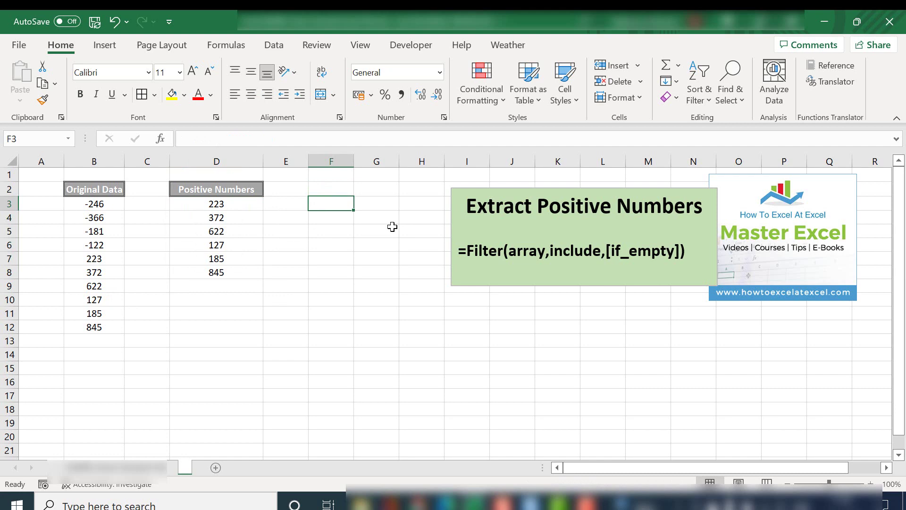
{"action": "type", "text": "=filter"}
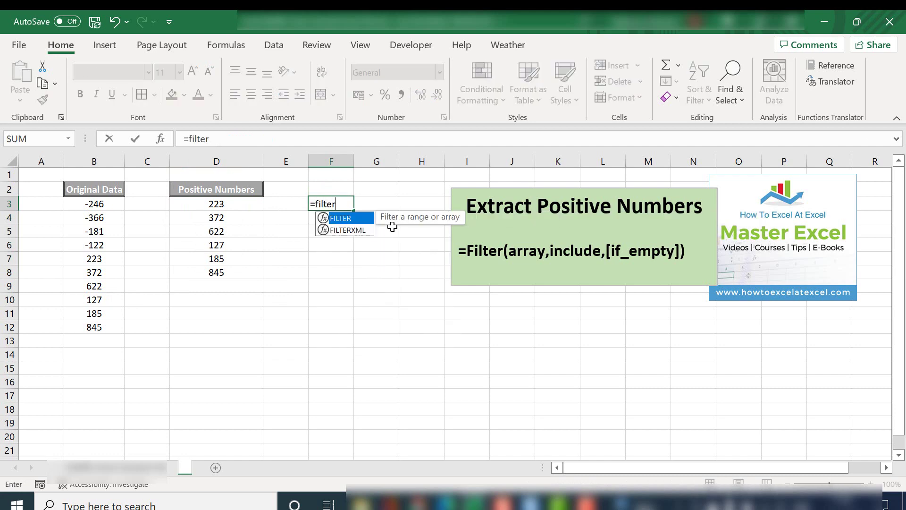
{"action": "type", "text": "("}
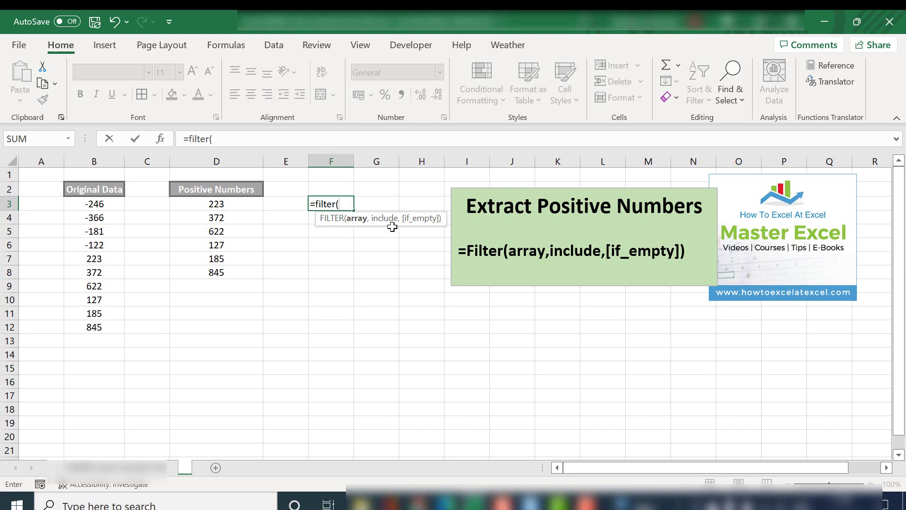
{"action": "left_click_drag", "start_coordinate": [116, 205], "coordinate": [114, 333]}
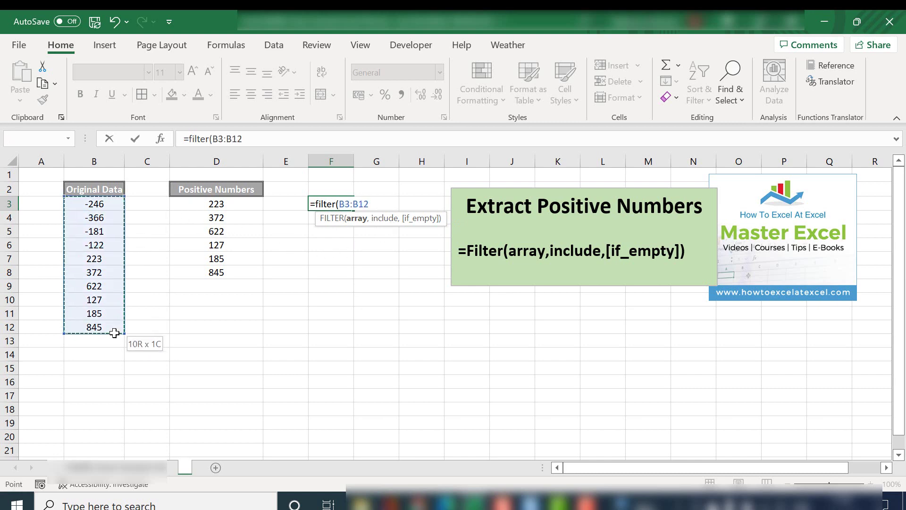
{"action": "type", "text": ","}
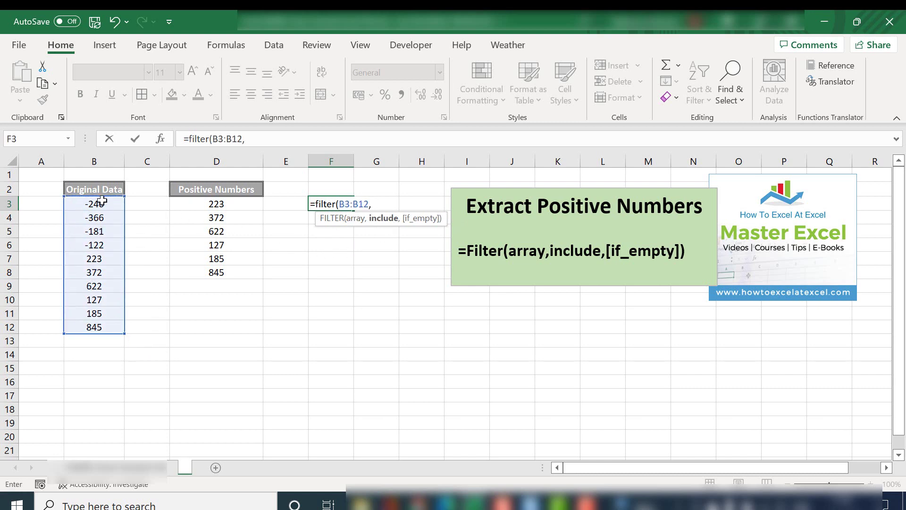
{"action": "left_click_drag", "start_coordinate": [102, 202], "coordinate": [109, 327]}
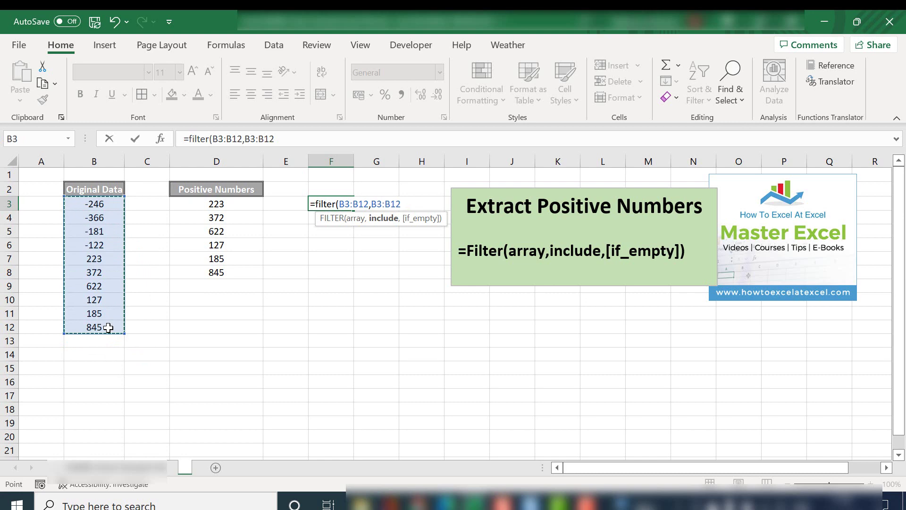
{"action": "type", "text": "<0"}
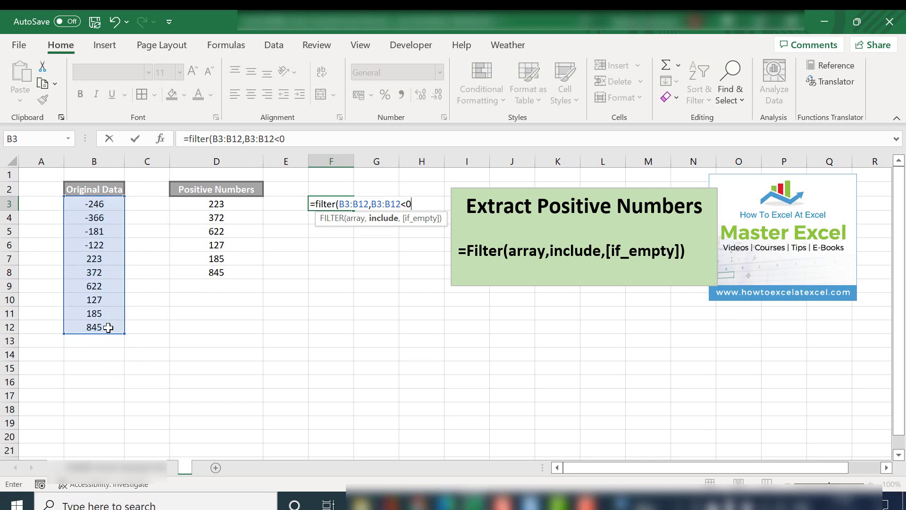
{"action": "type", "text": ")"}
{"action": "key", "text": "Return"}
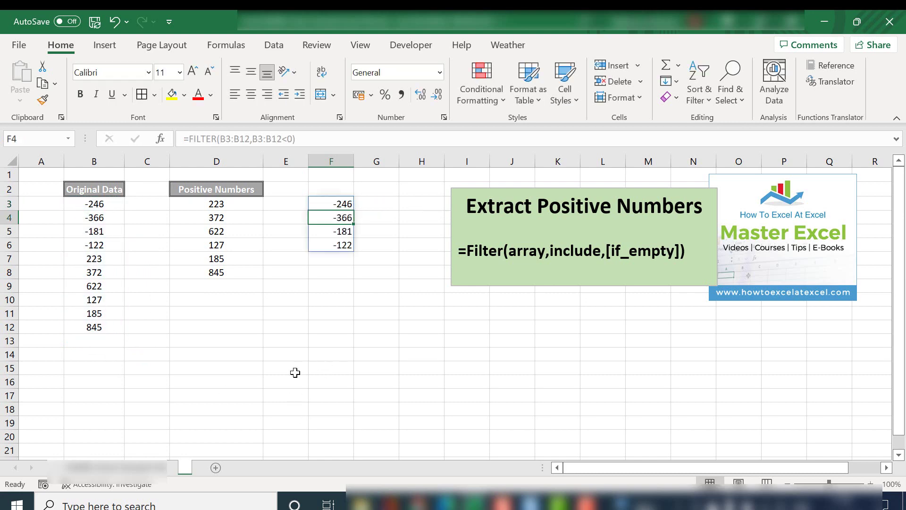
Step: Change B8 from 372 to -372
{"action": "left_click", "coordinate": [246, 327]}
{"action": "left_click", "coordinate": [347, 190]}
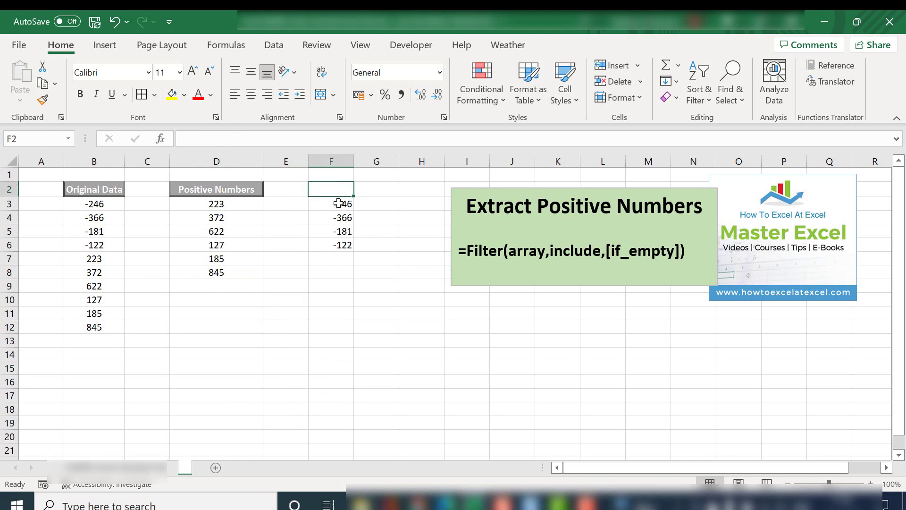
{"action": "left_click_drag", "start_coordinate": [338, 204], "coordinate": [330, 250]}
{"action": "left_click", "coordinate": [112, 273]}
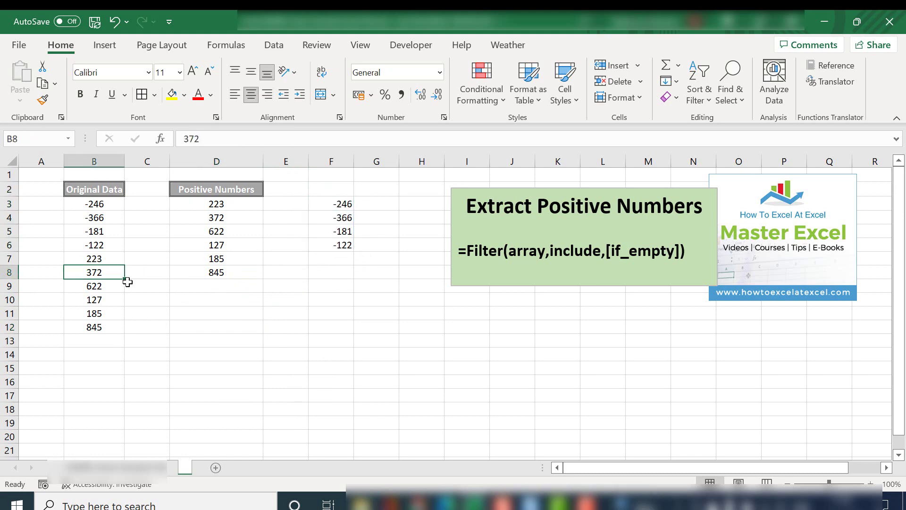
{"action": "type", "text": "-"}
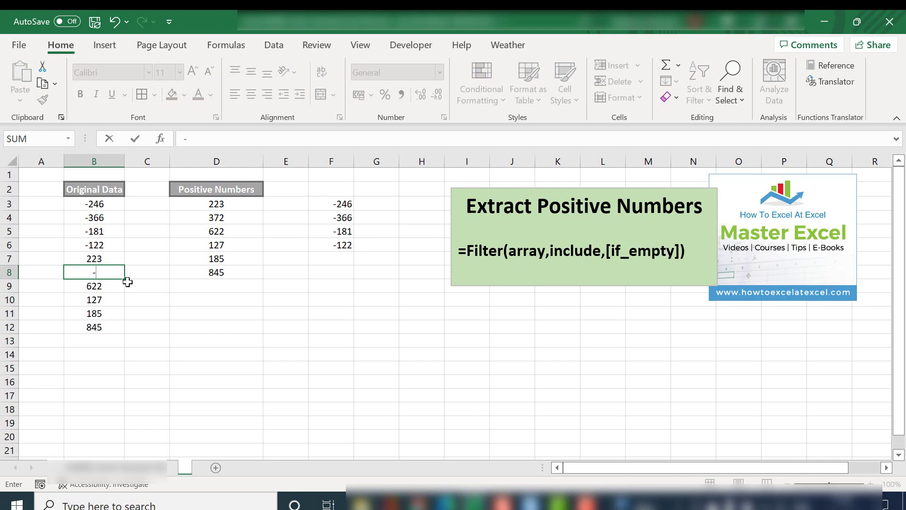
{"action": "type", "text": "372"}
{"action": "key", "text": "Return"}
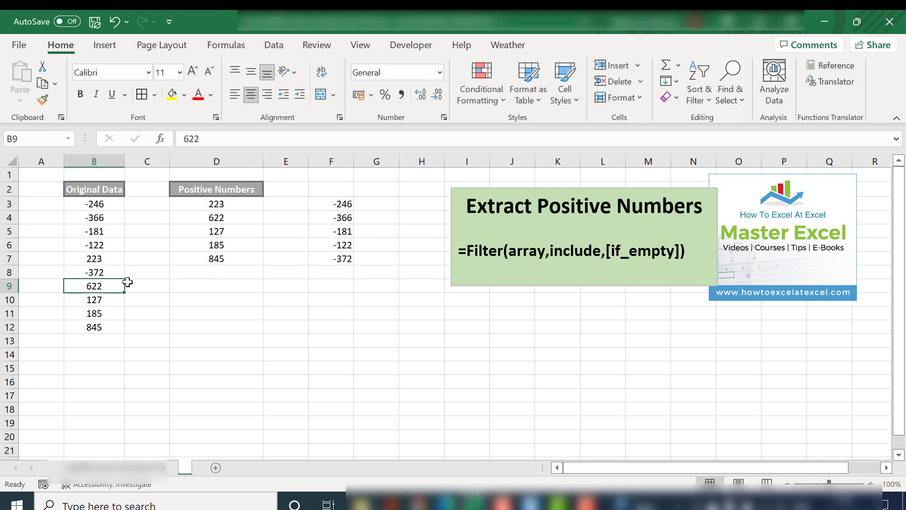
Step: Check B8 and the FILTER formulas behind the positive and negative lists
{"action": "left_click", "coordinate": [115, 273]}
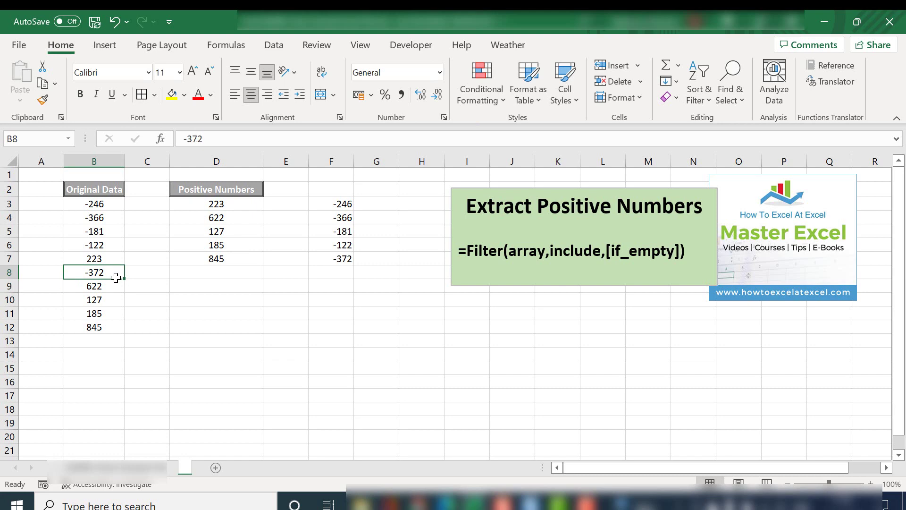
{"action": "left_click", "coordinate": [198, 220]}
{"action": "left_click", "coordinate": [331, 257]}
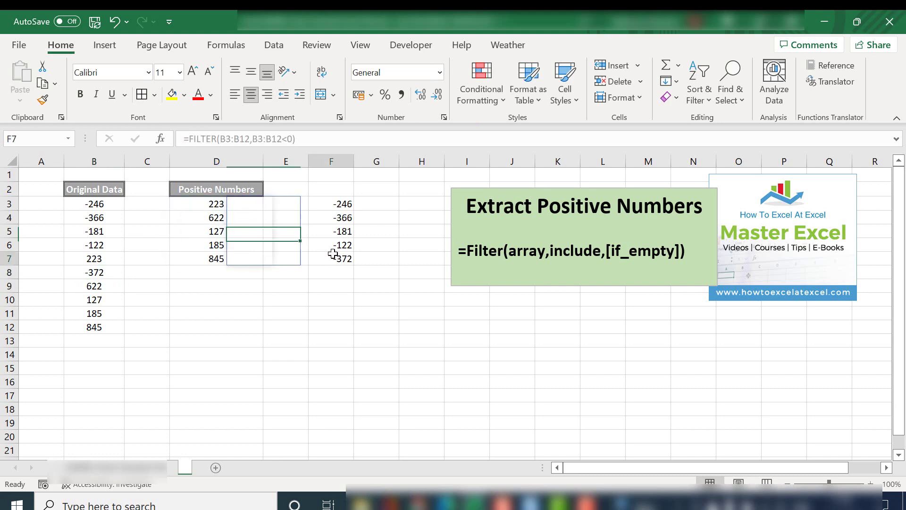
{"action": "left_click", "coordinate": [152, 307]}
{"action": "left_click", "coordinate": [204, 311]}
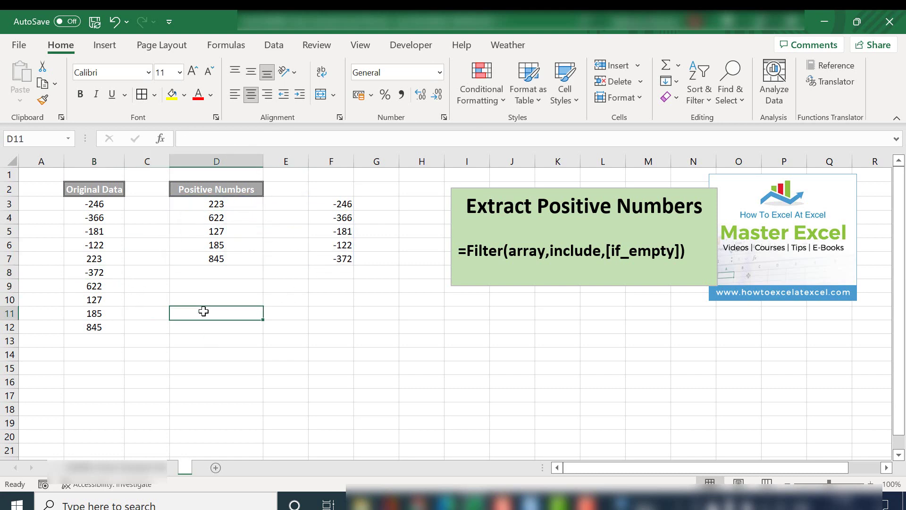